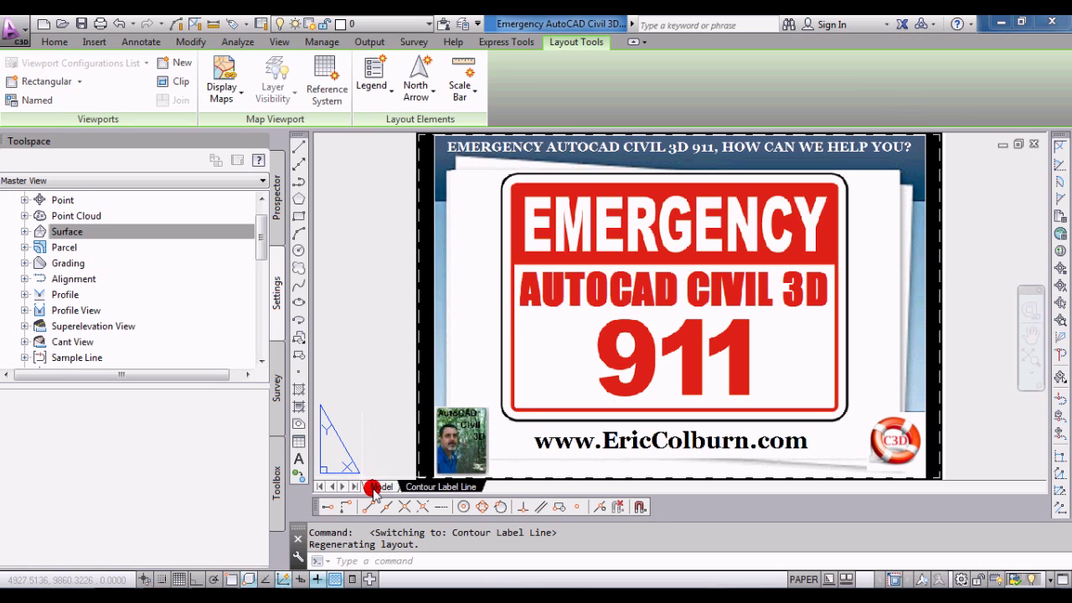
# Switch into the model drawing with the labeled contours above Maple Street
pyautogui.doubleClick(638, 441)
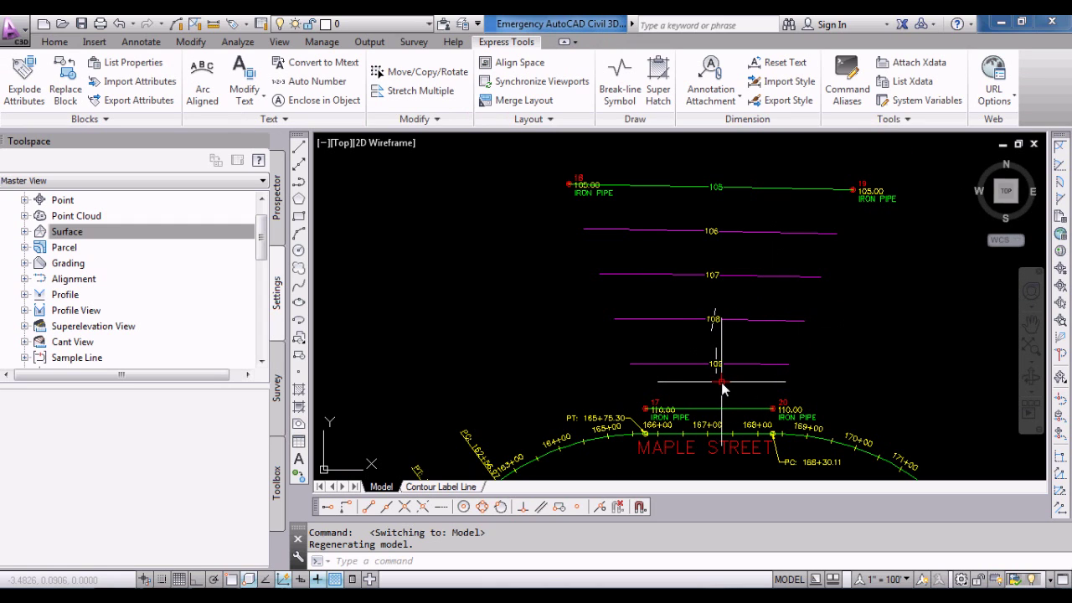
# Zoom in on the 109 contour label, grab its line grip, then cancel with Esc
pyautogui.scroll(5, 717, 377)
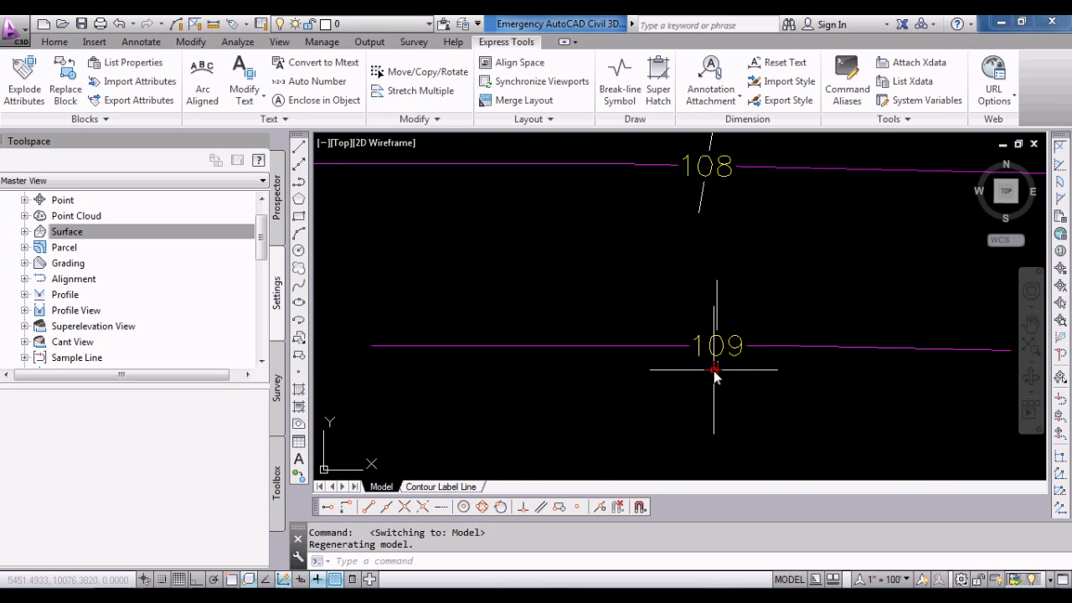
pyautogui.scroll(2, 716, 374)
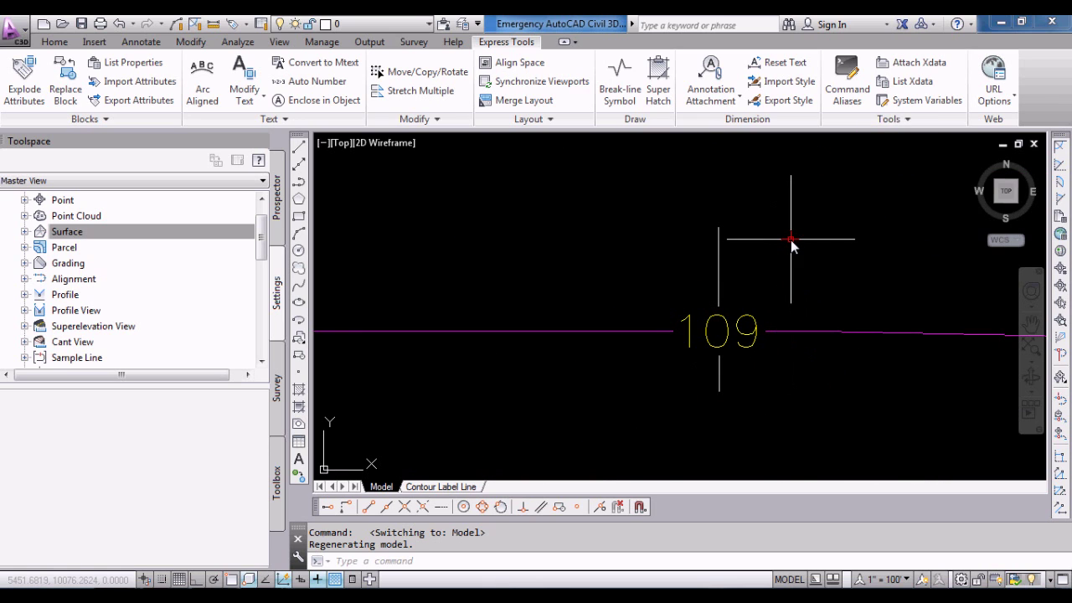
pyautogui.click(719, 268)
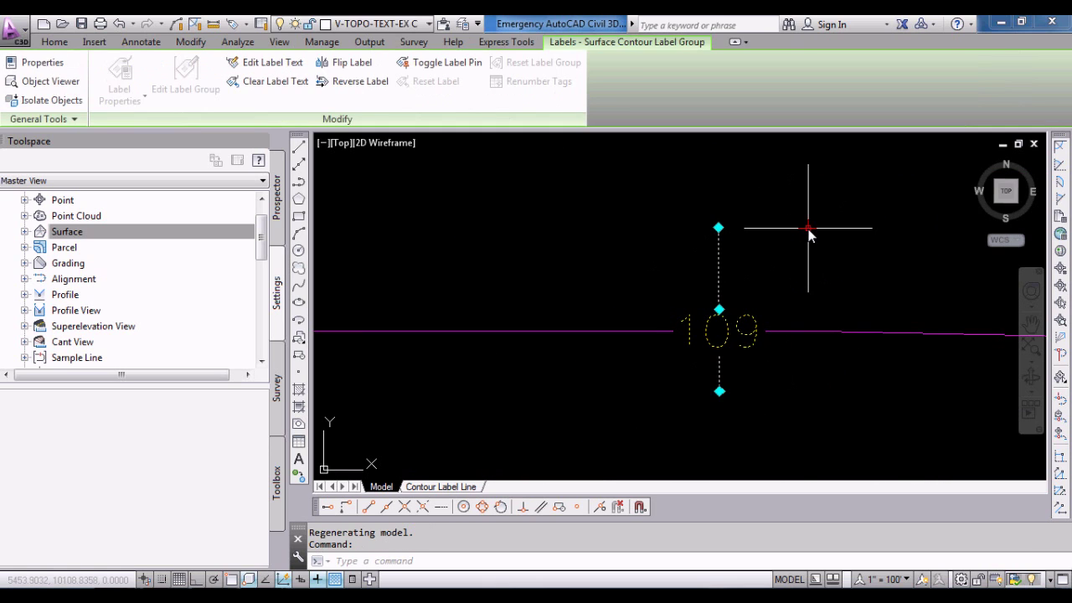
pyautogui.moveTo(808, 228)
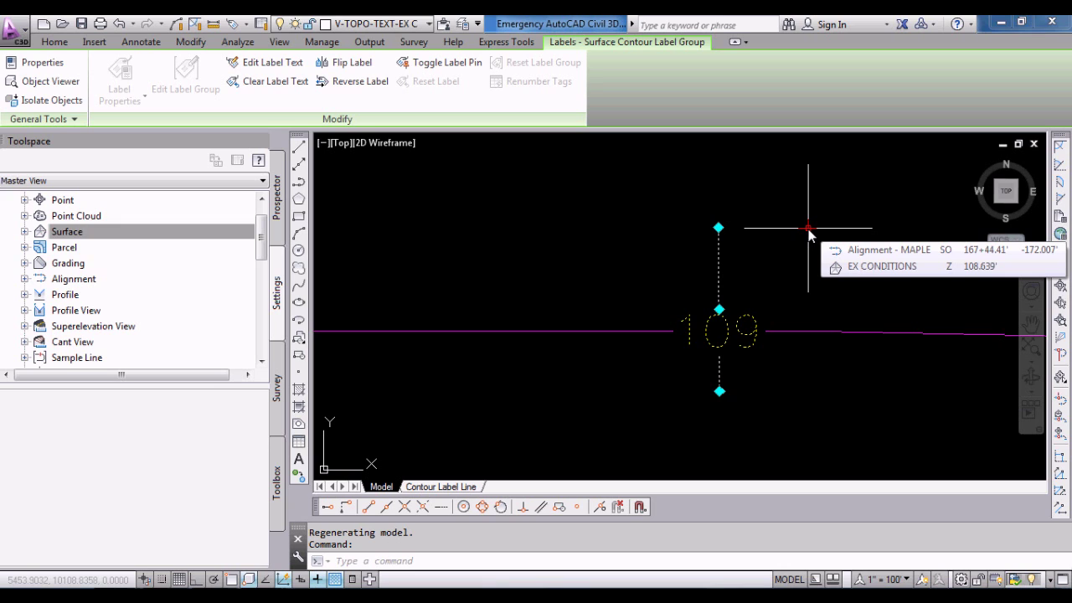
pyautogui.click(719, 228)
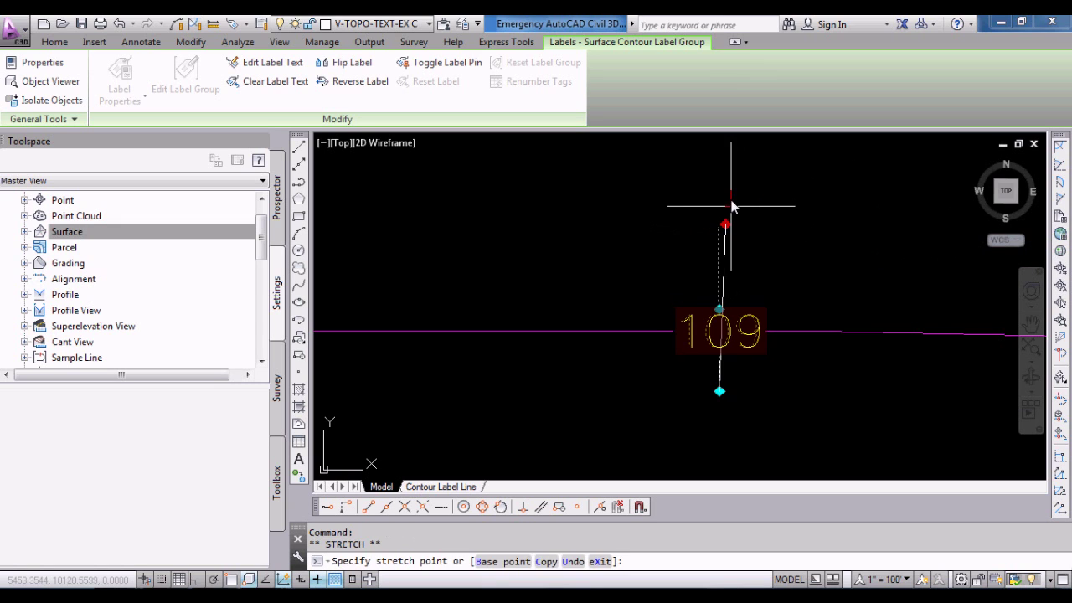
pyautogui.scroll(-5, 761, 383)
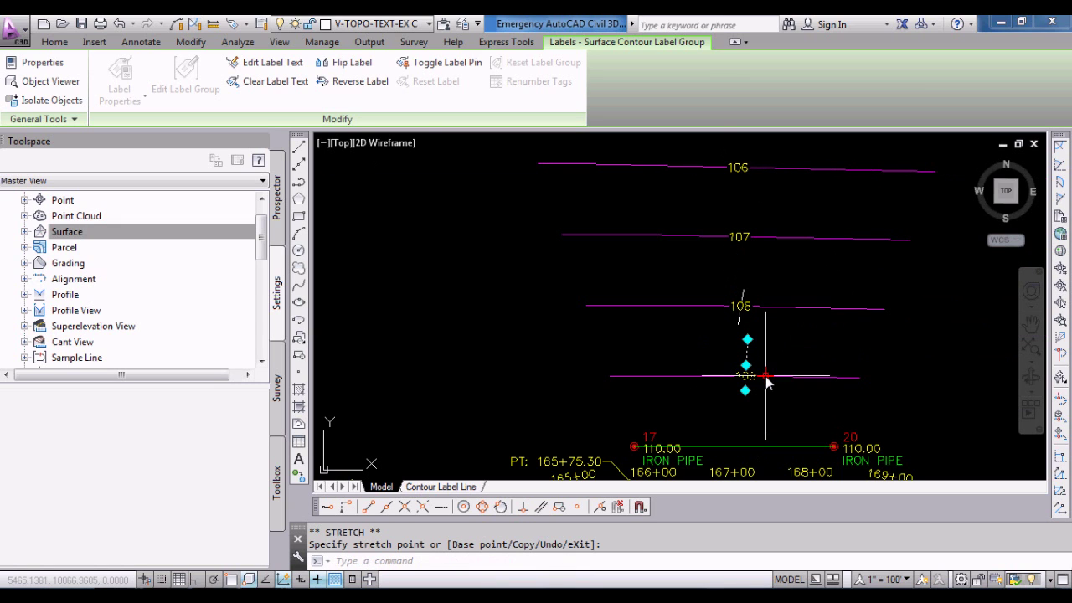
pyautogui.scroll(4, 736, 222)
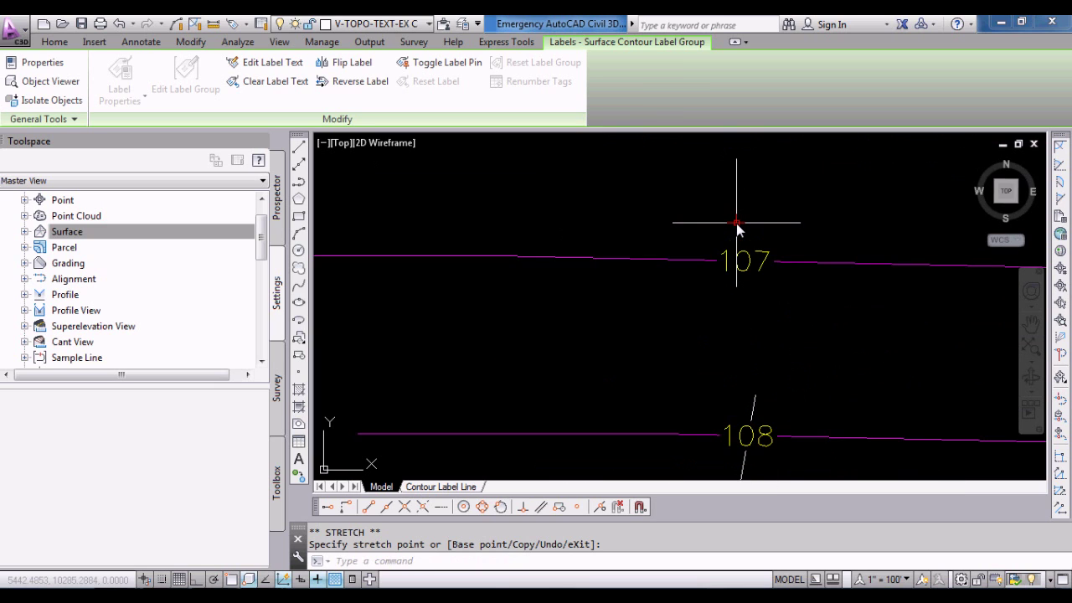
pyautogui.scroll(2, 736, 222)
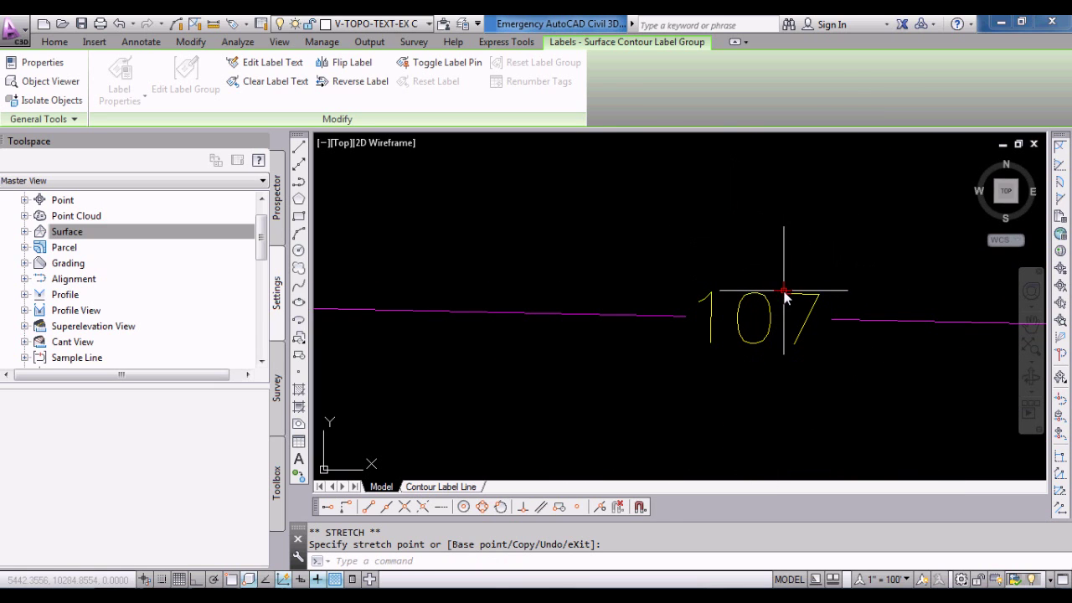
pyautogui.press('Escape')
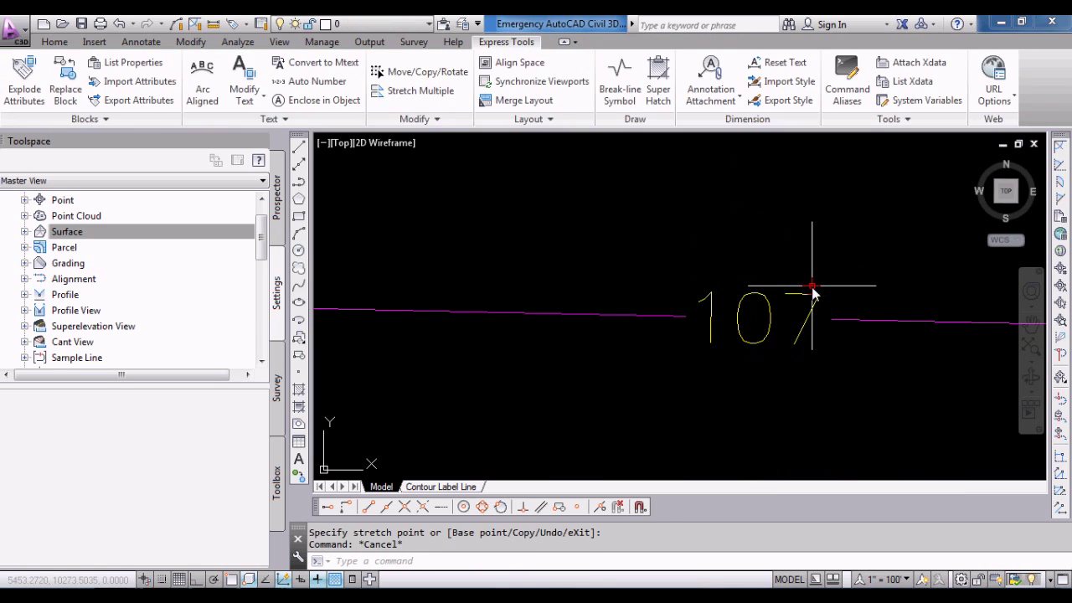
# Select the 107 contour label and drag its label line's upper and lower ends
pyautogui.click(811, 297)
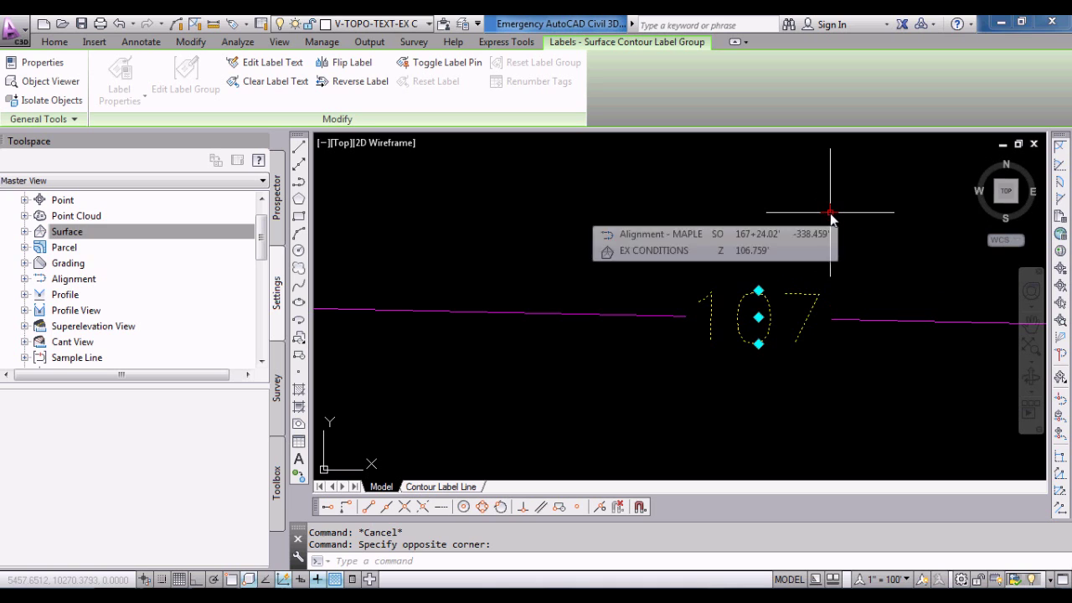
pyautogui.click(758, 294)
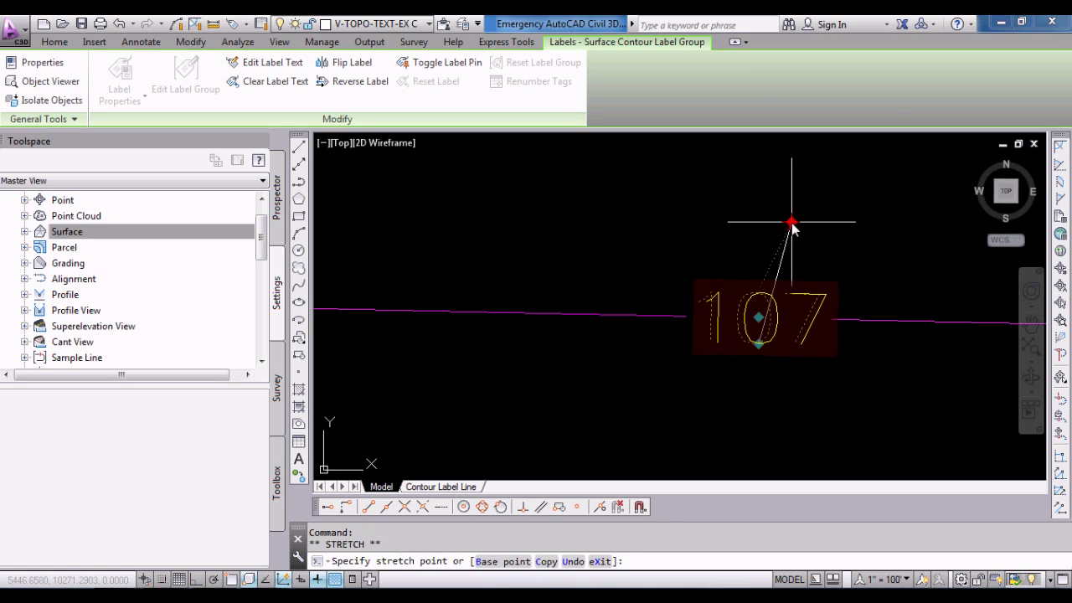
pyautogui.click(793, 225)
pyautogui.click(759, 345)
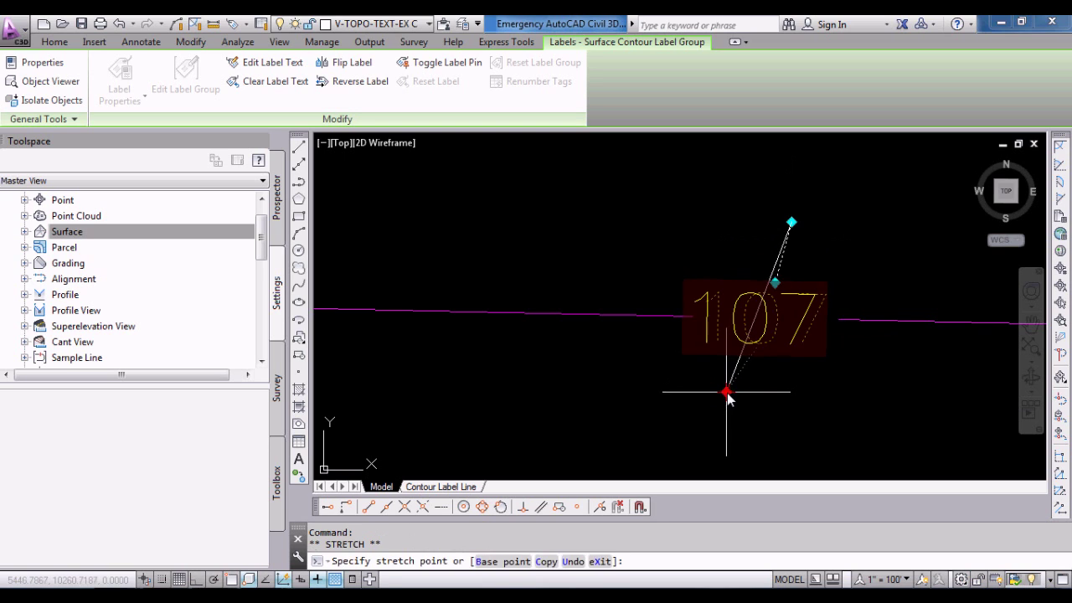
pyautogui.click(726, 392)
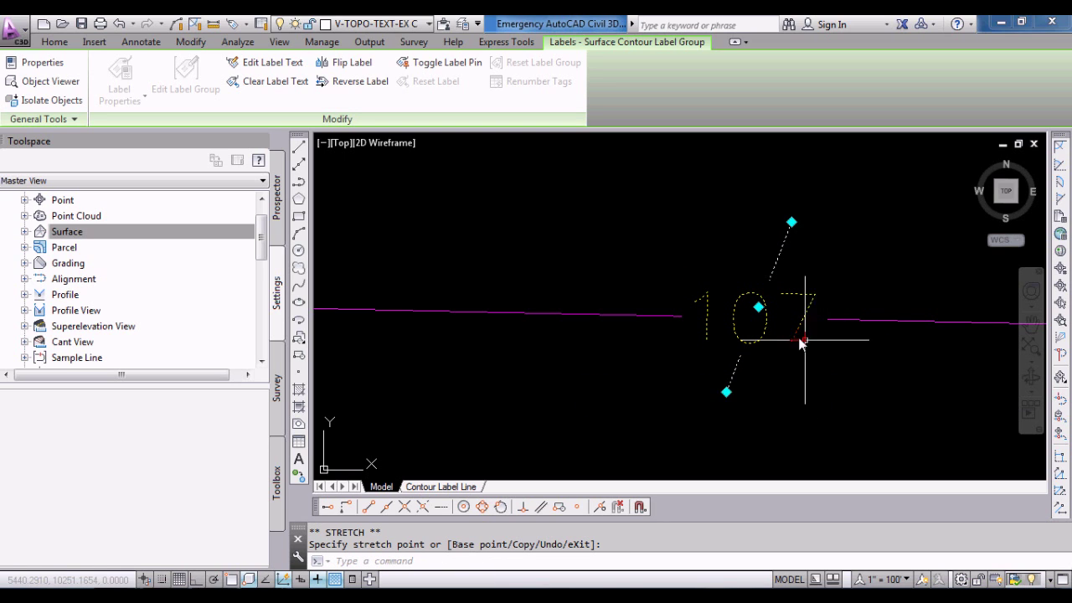
pyautogui.click(709, 210)
pyautogui.click(708, 211)
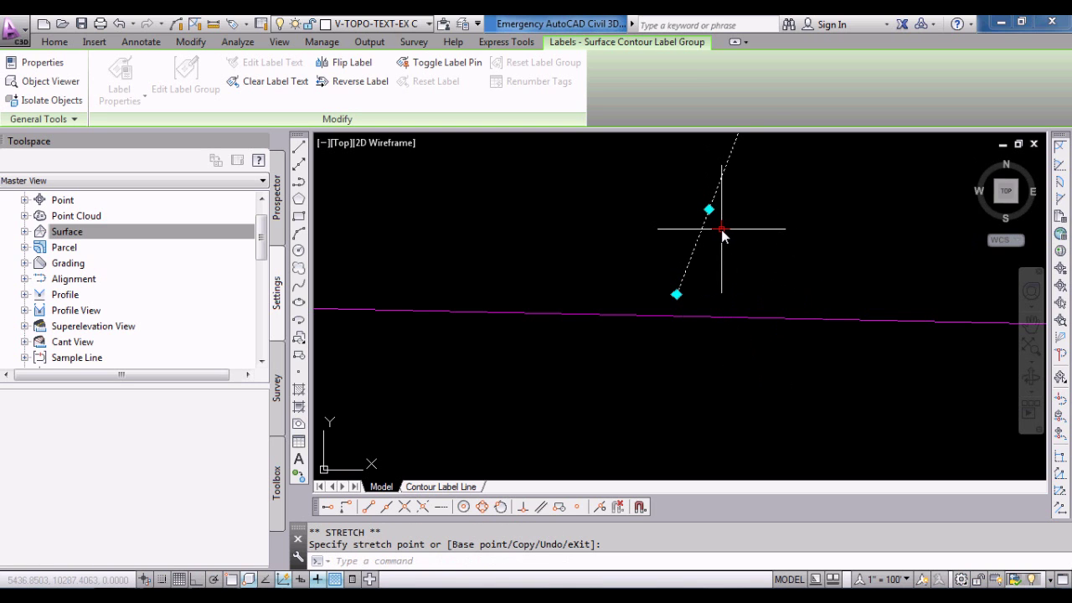
# Move the label line grip again, cancel the stretch, and reselect the 108 label
pyautogui.scroll(2, 711, 216)
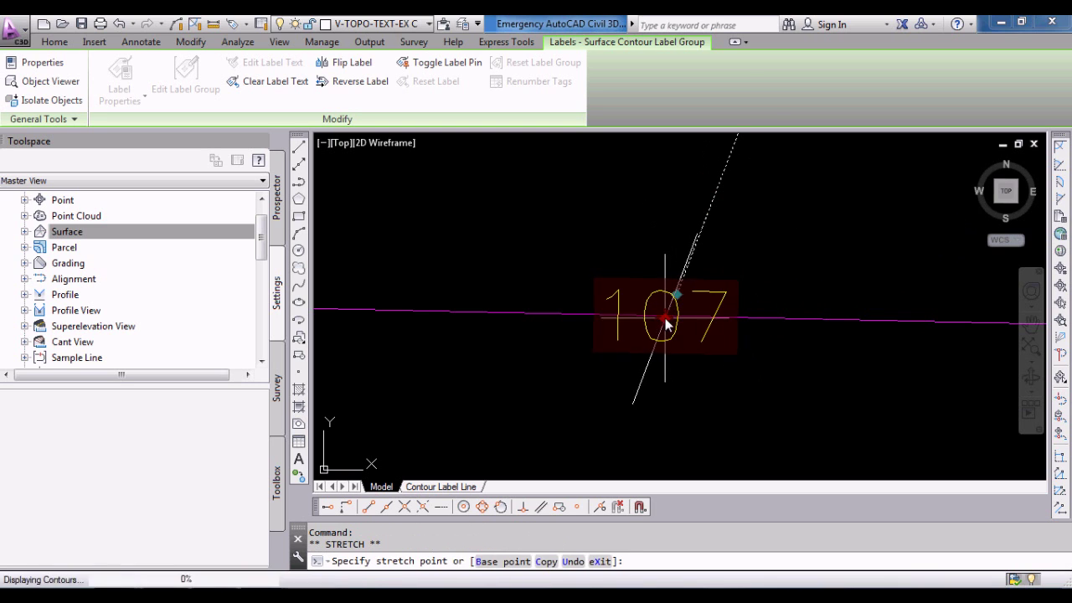
pyautogui.scroll(-2, 754, 227)
pyautogui.scroll(-2, 754, 235)
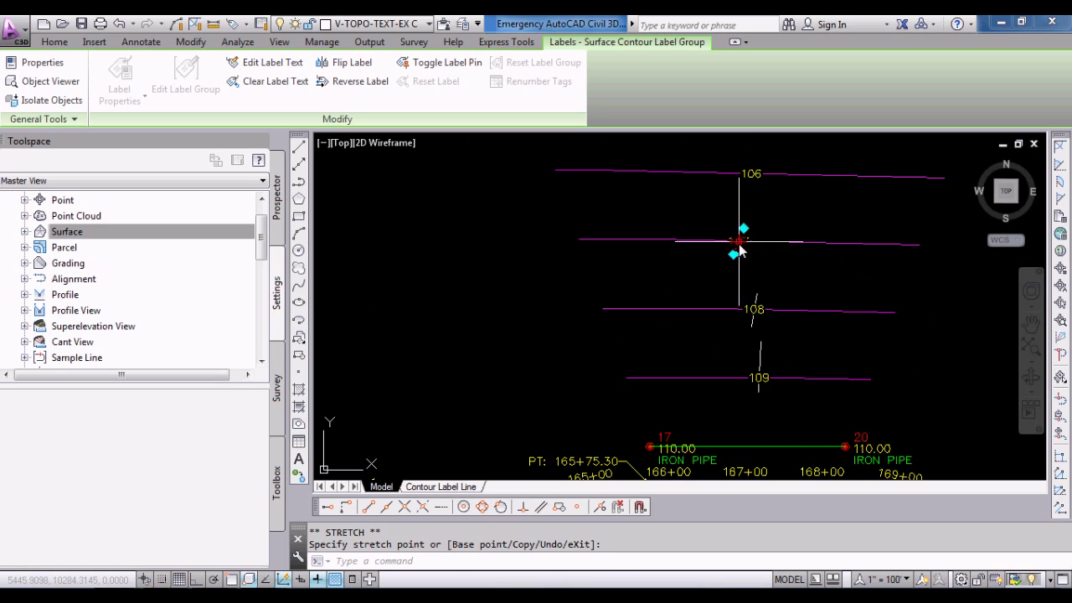
pyautogui.click(695, 307)
pyautogui.click(694, 307)
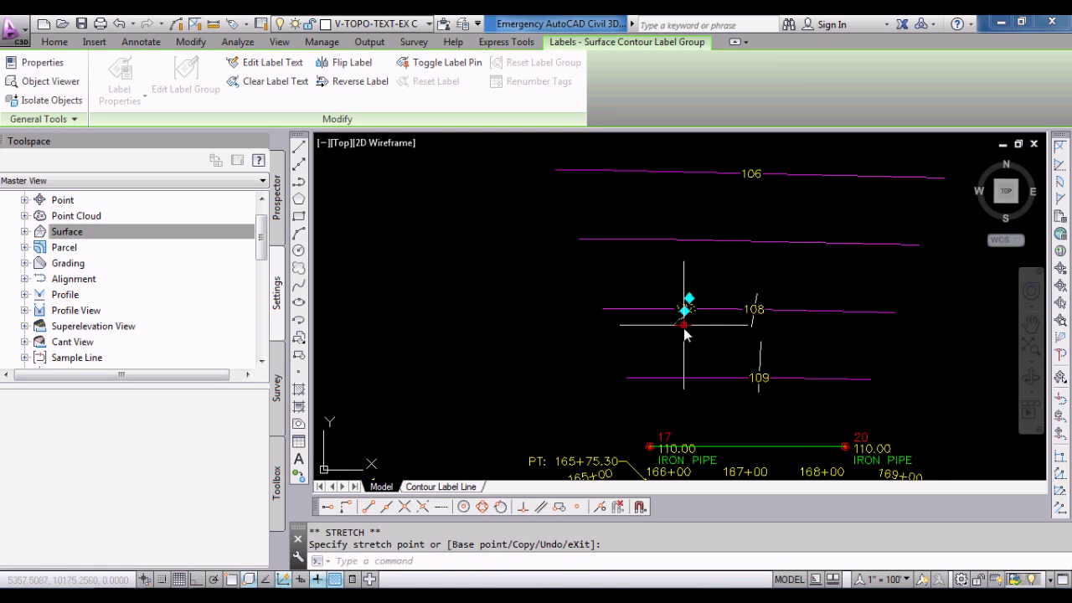
pyautogui.scroll(3, 675, 317)
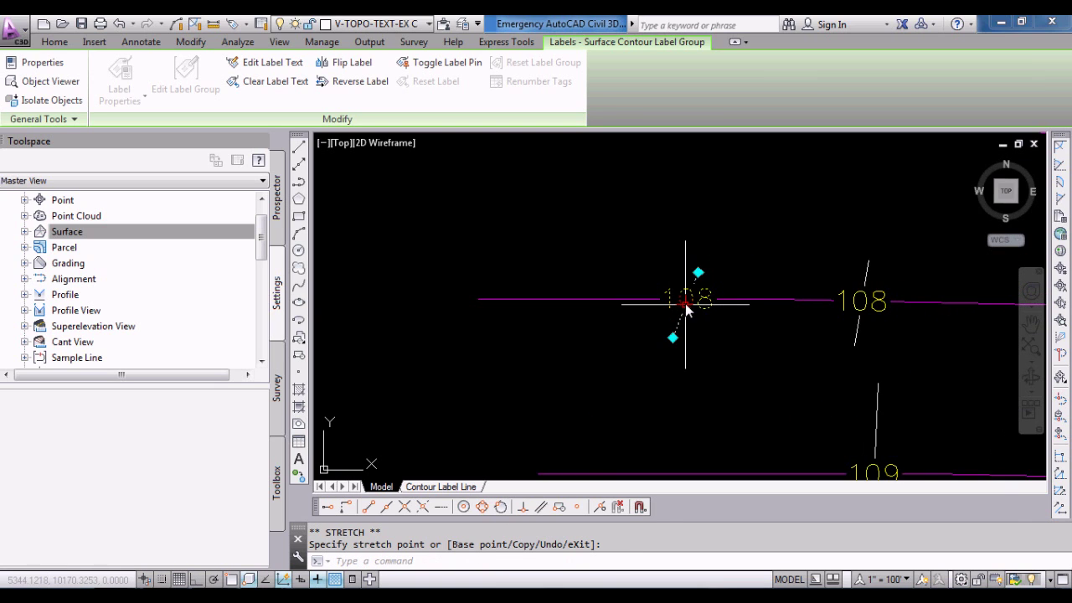
pyautogui.scroll(-3, 679, 335)
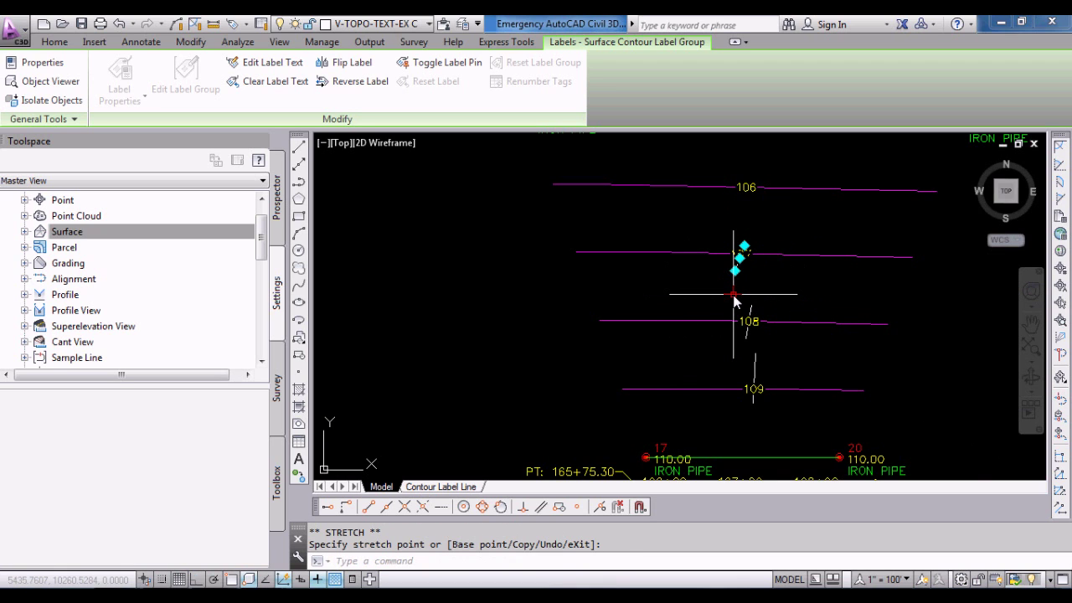
pyautogui.press('Escape')
pyautogui.press('Escape')
pyautogui.click(748, 322)
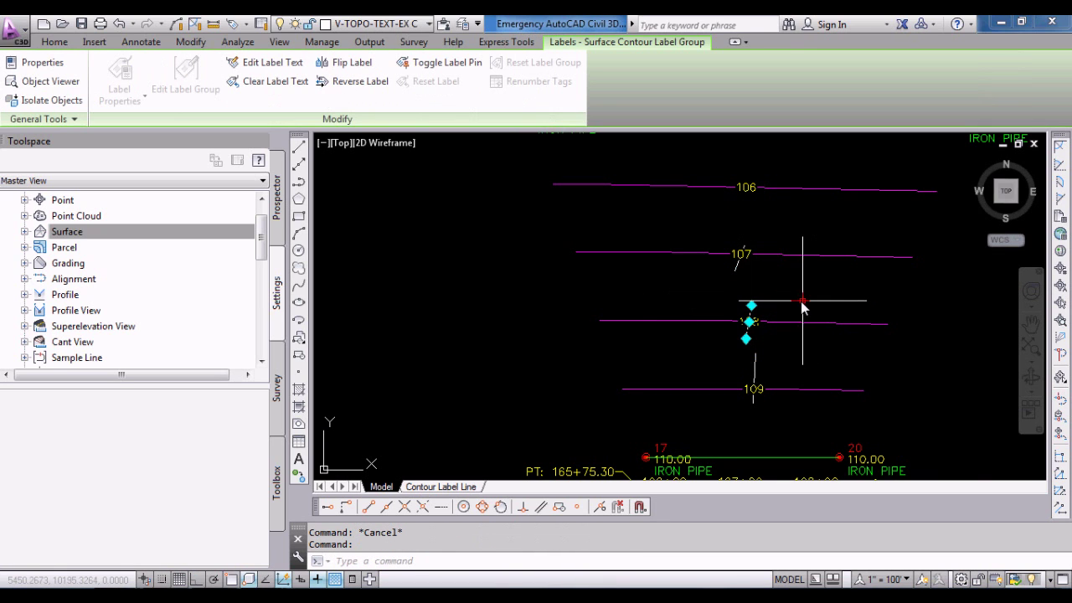
pyautogui.scroll(5, 750, 333)
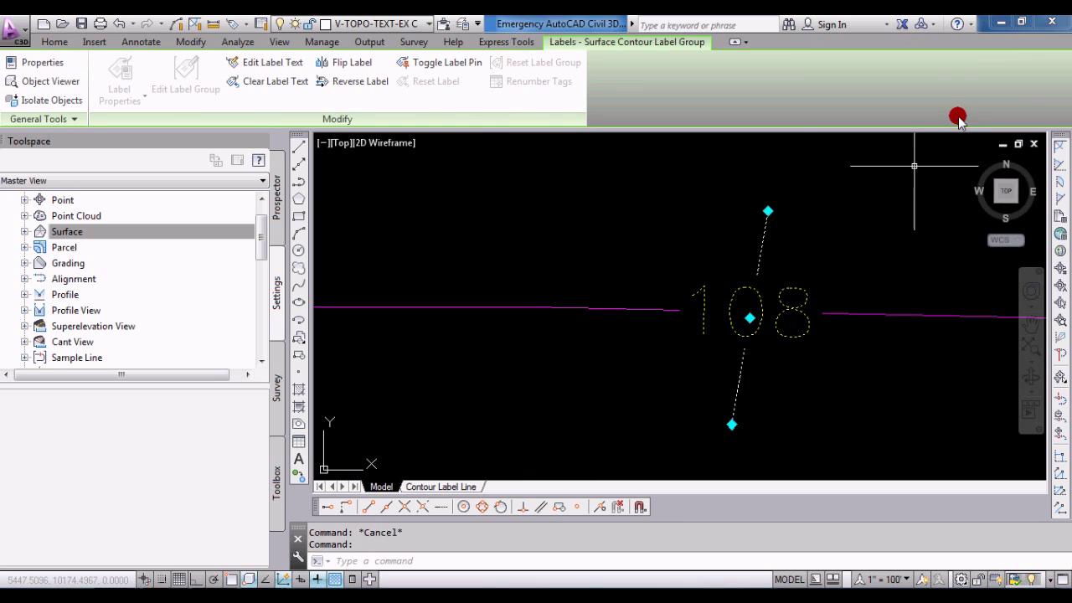
# Set Display Contour Label Line to False in the 108 contour label group's properties
pyautogui.rightClick(730, 249)
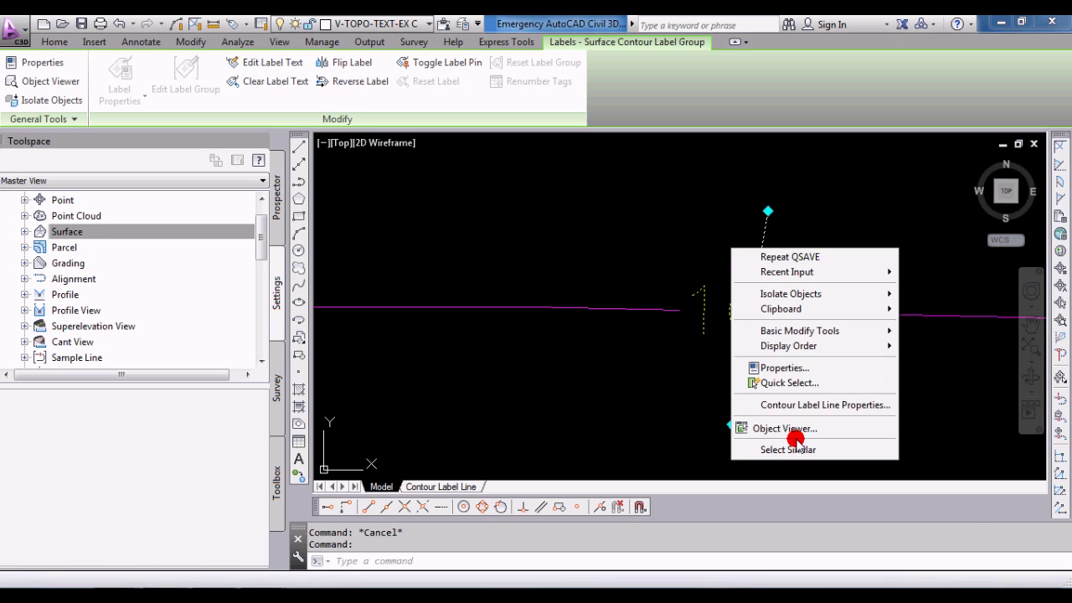
pyautogui.click(783, 369)
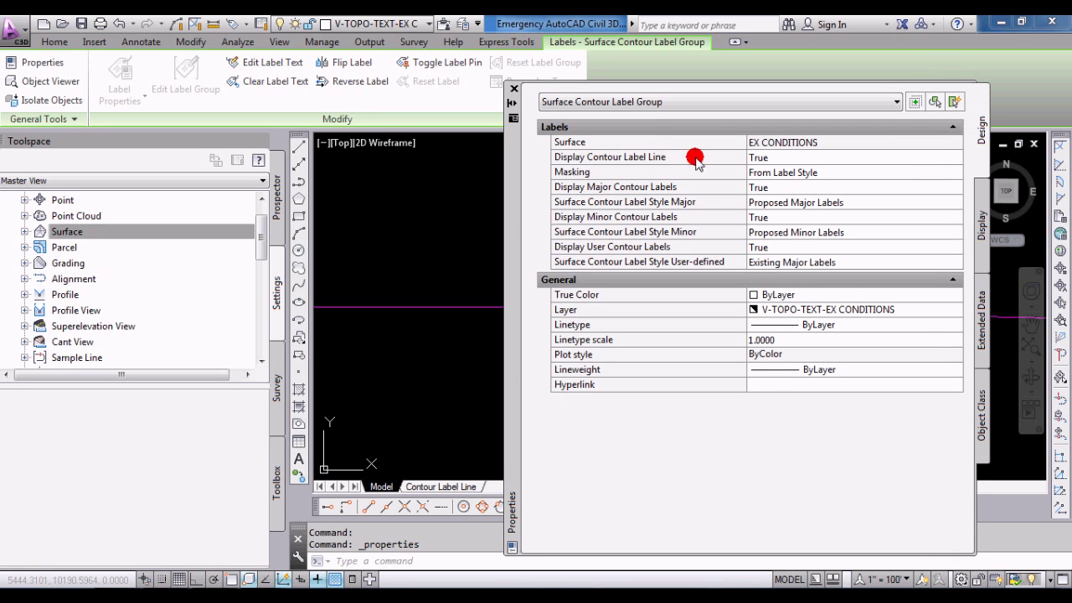
pyautogui.click(763, 159)
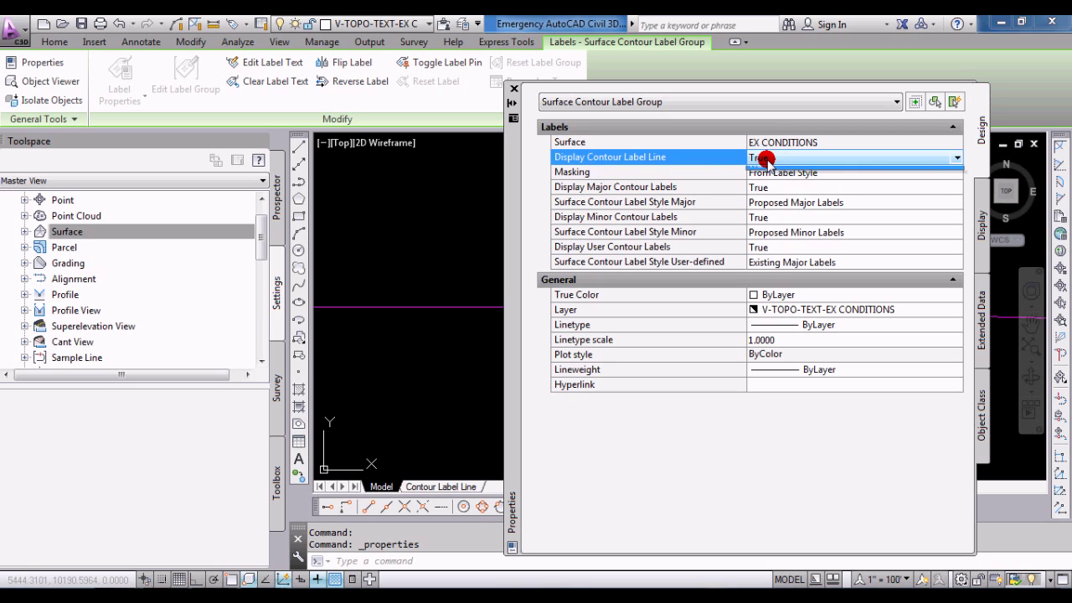
pyautogui.click(763, 163)
pyautogui.click(764, 172)
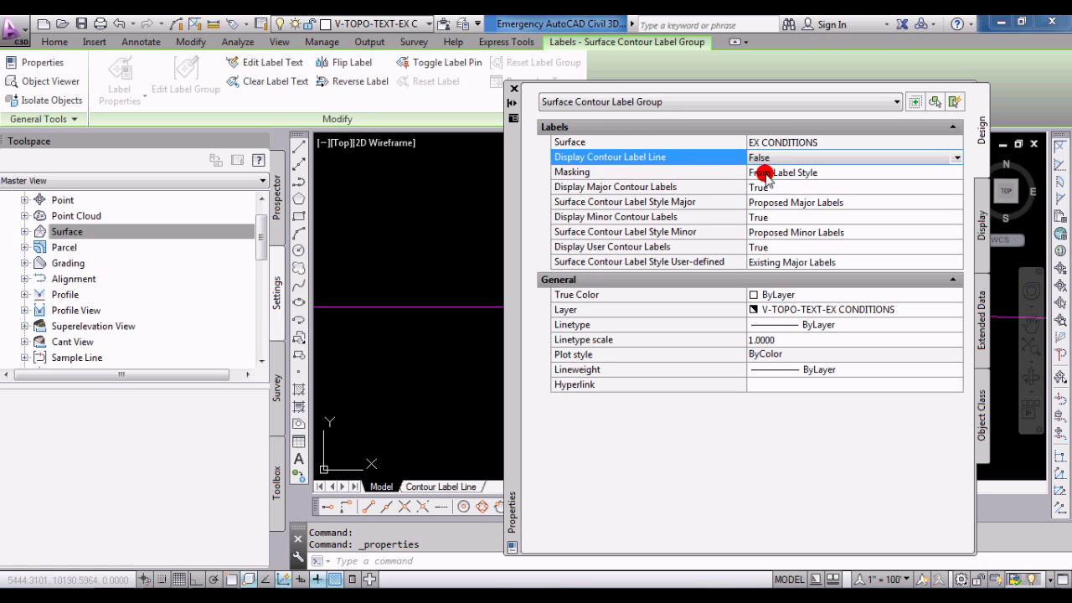
pyautogui.click(514, 88)
# Clear the selection, zoom out, and bring up the Surface settings context menu
pyautogui.press('Escape')
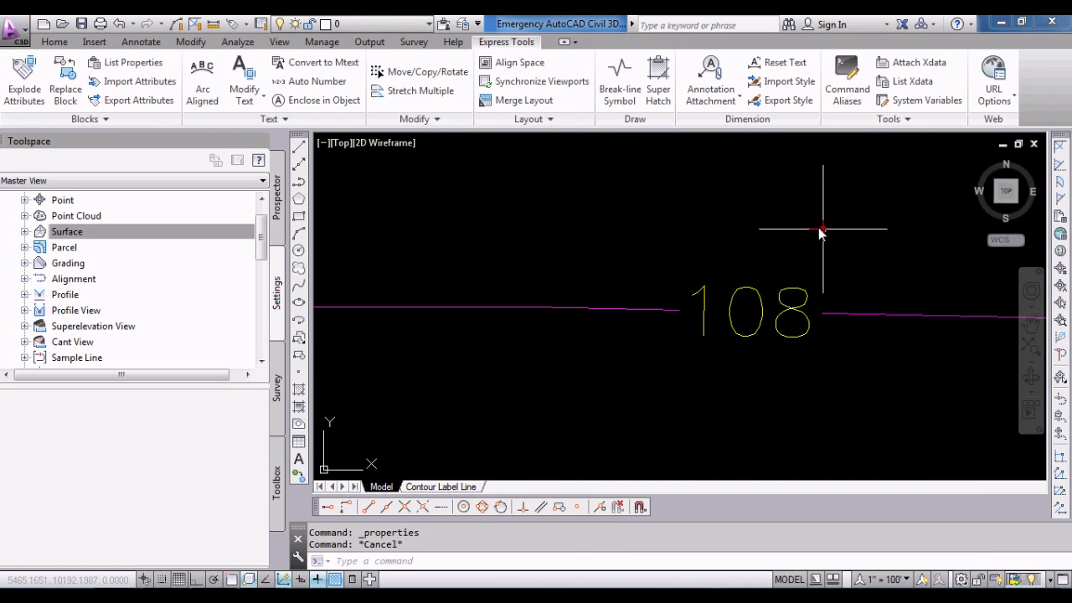
pyautogui.press('Escape')
pyautogui.scroll(-2, 808, 236)
pyautogui.scroll(-2, 836, 242)
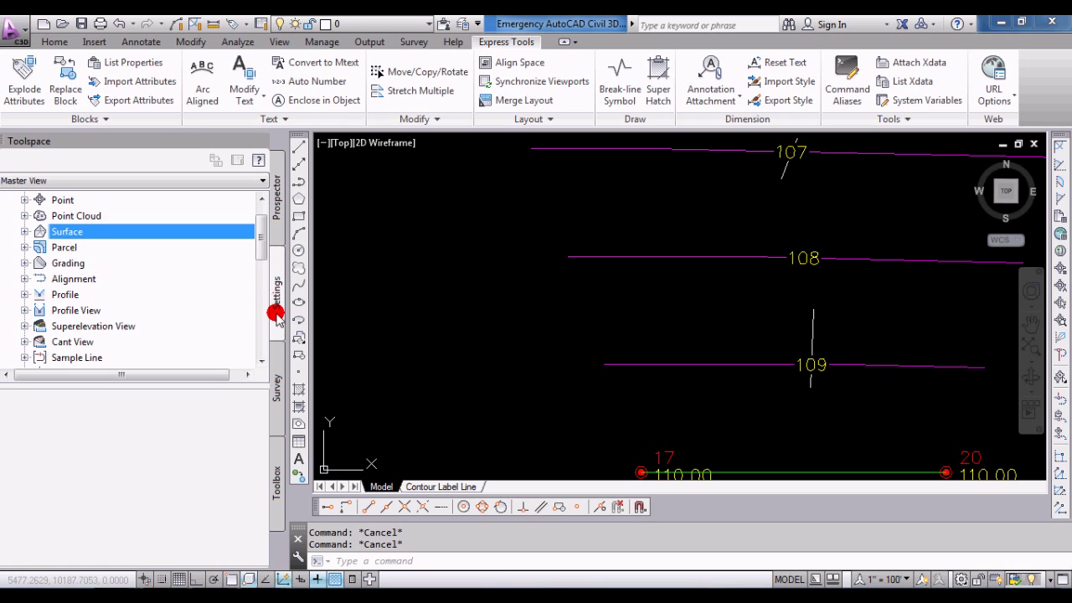
pyautogui.rightClick(87, 238)
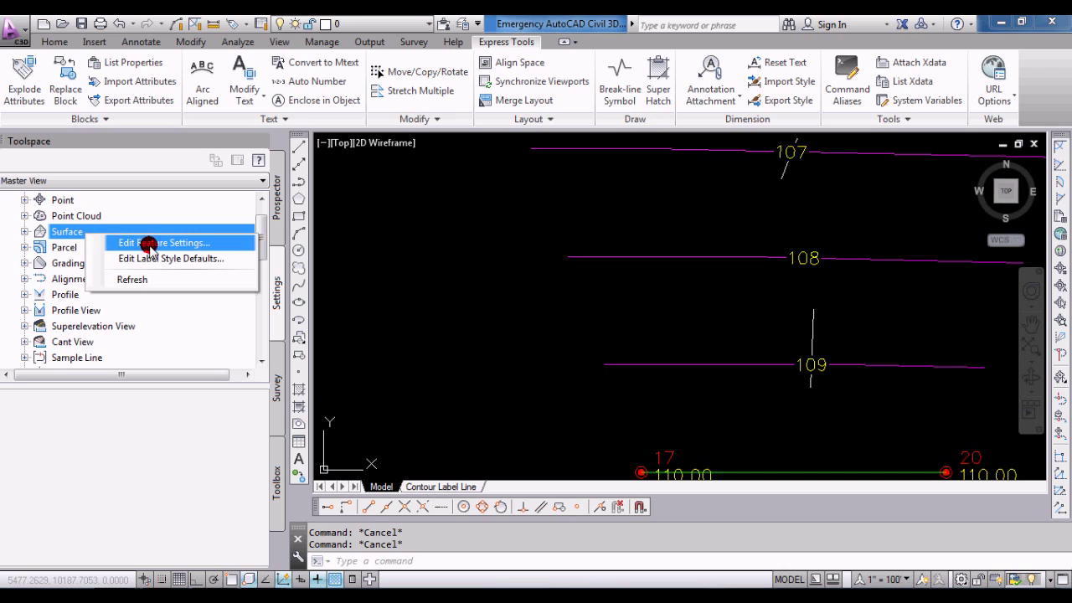
# Default Display Contour Label Line to False in Surface feature settings, then return to the layout
pyautogui.click(201, 245)
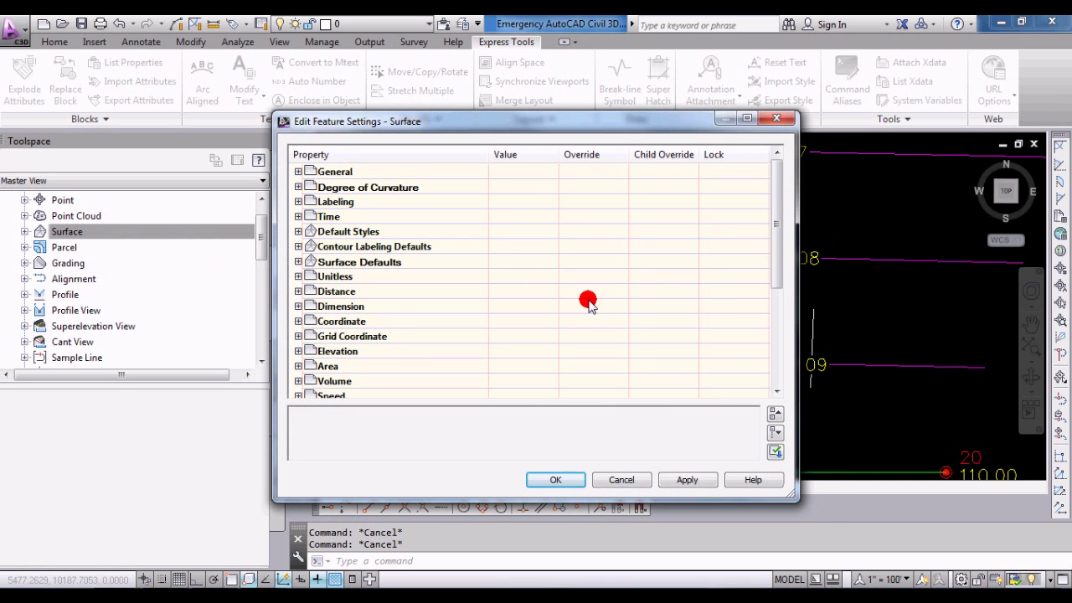
pyautogui.click(298, 246)
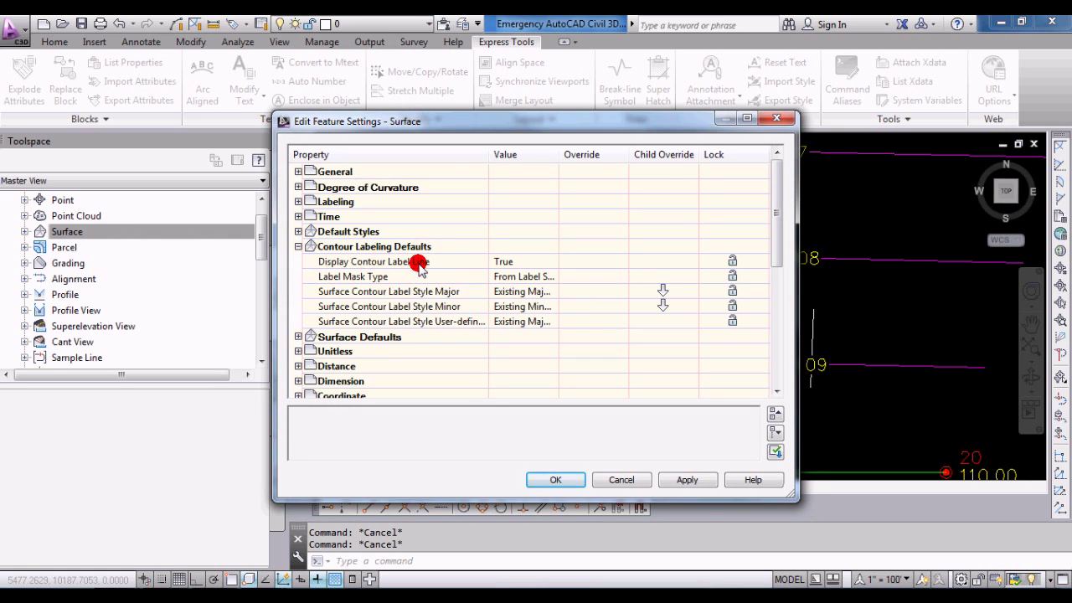
pyautogui.click(497, 262)
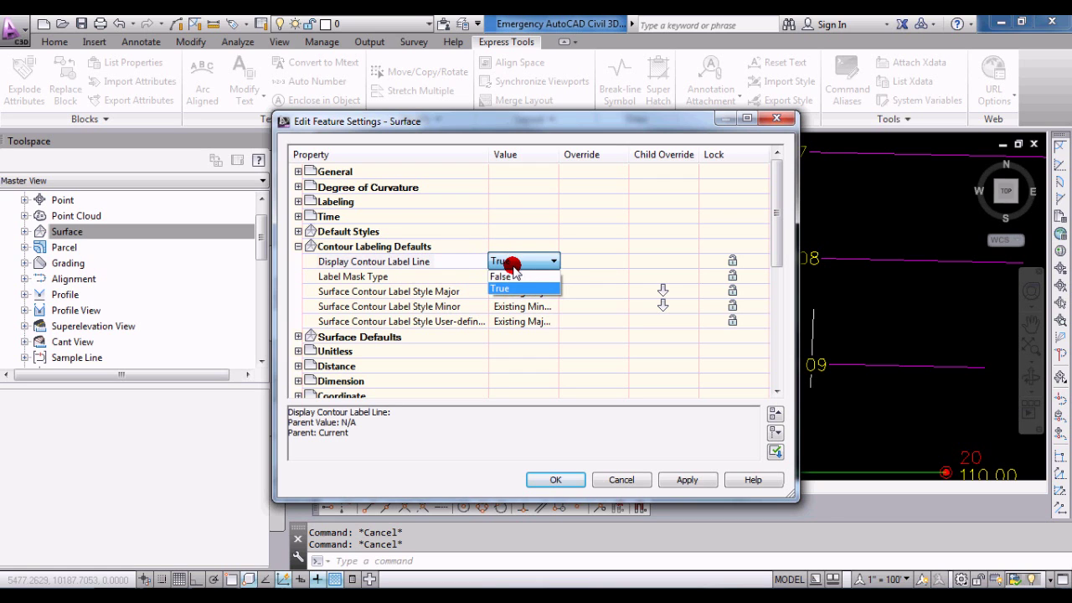
pyautogui.click(502, 276)
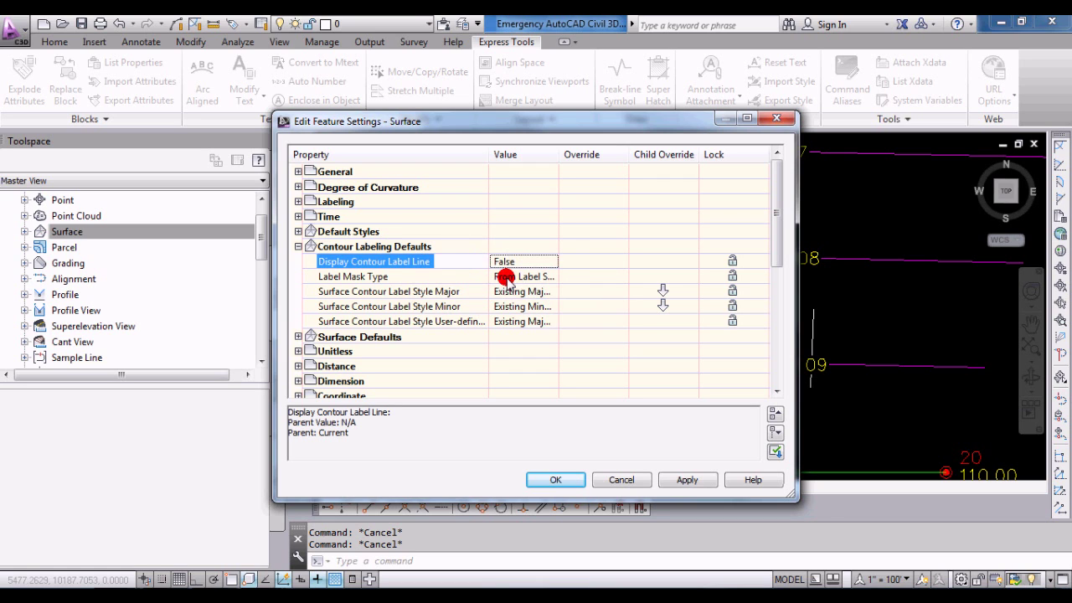
pyautogui.click(553, 476)
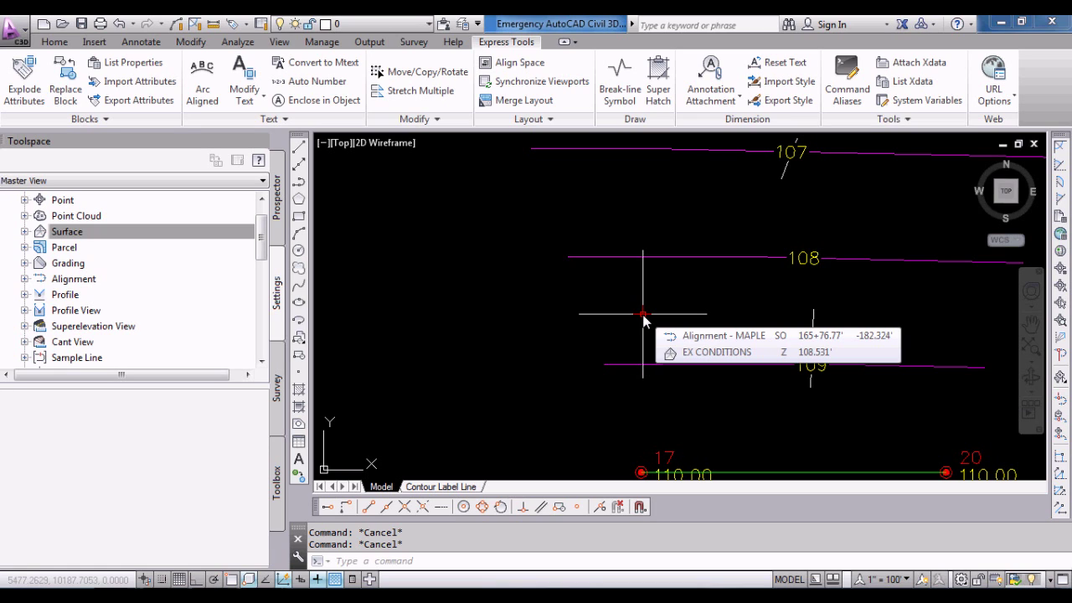
pyautogui.click(463, 486)
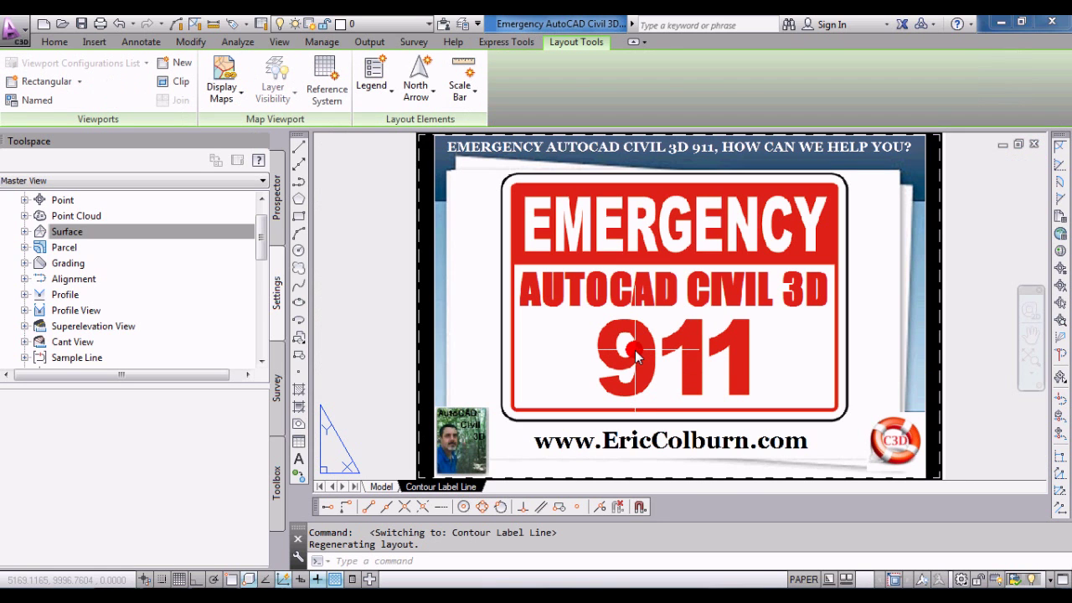